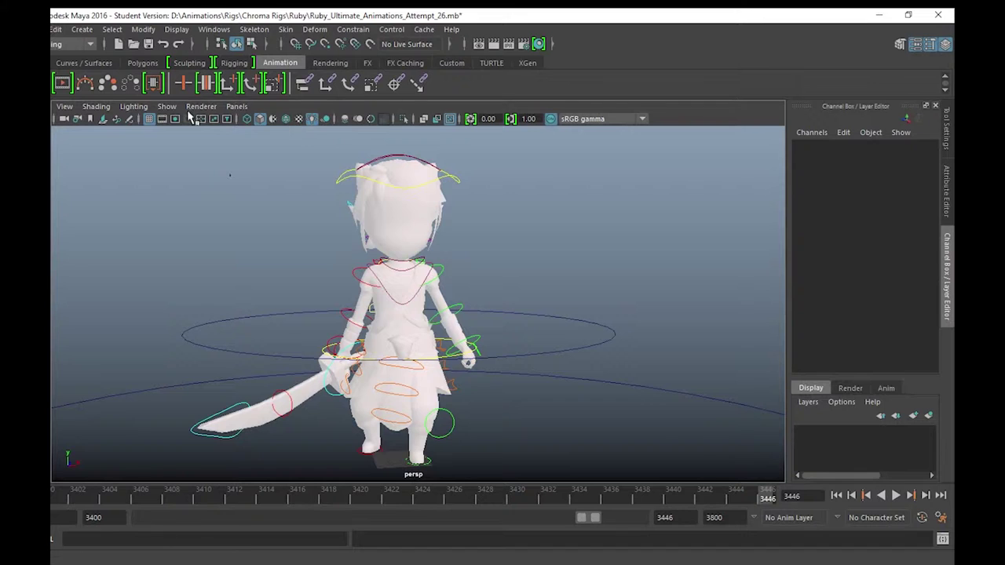
Show the rig's skeleton joints in the viewport through the Show menu.
click(166, 106)
click(228, 215)
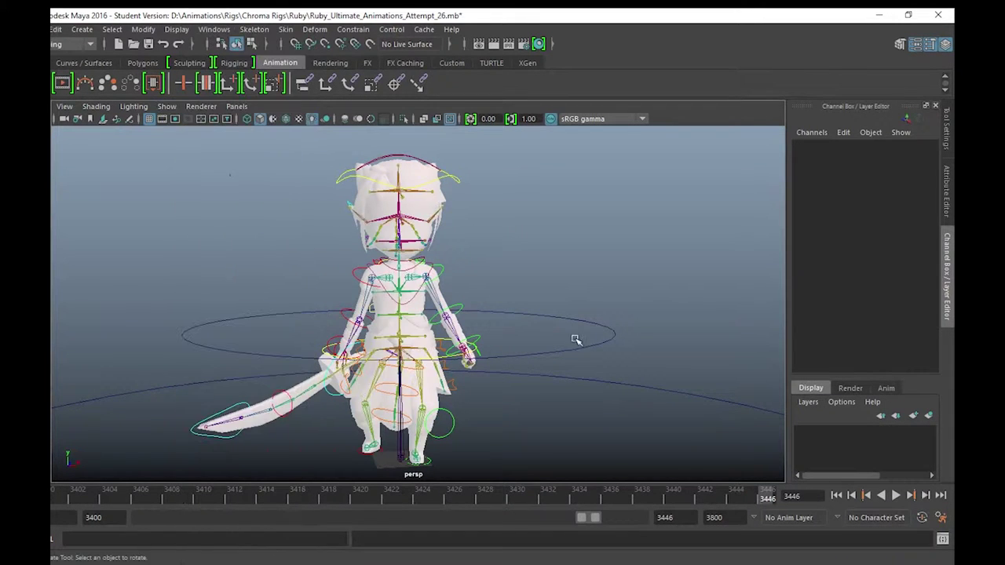
mouse_move(545, 341)
alt+mouse_down()
mouse_move(357, 287)
mouse_move(572, 298)
alt+mouse_up()
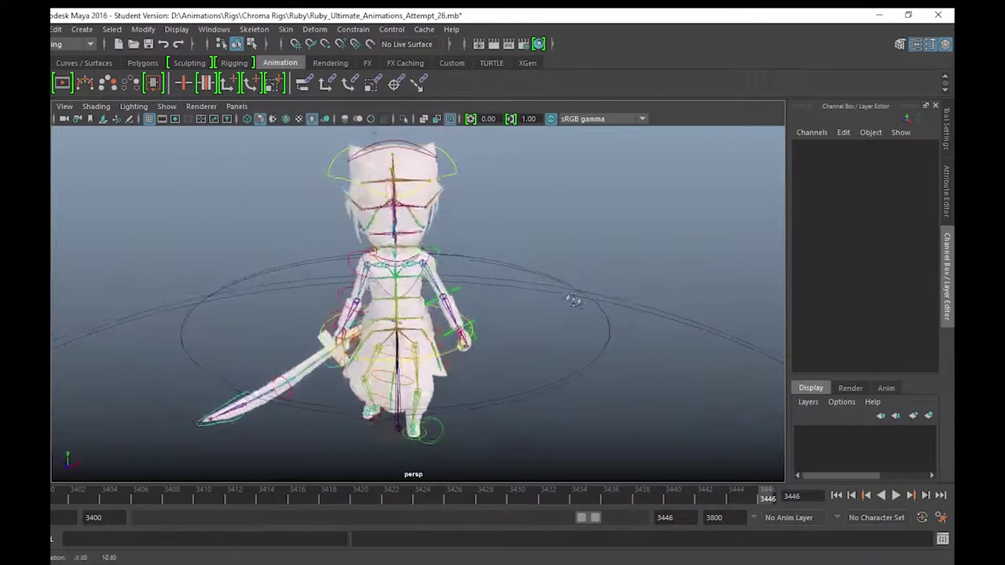
Turn on Wireframe on Shaded and orbit closer around the textured character.
click(287, 119)
alt+drag(330, 259, 588, 307)
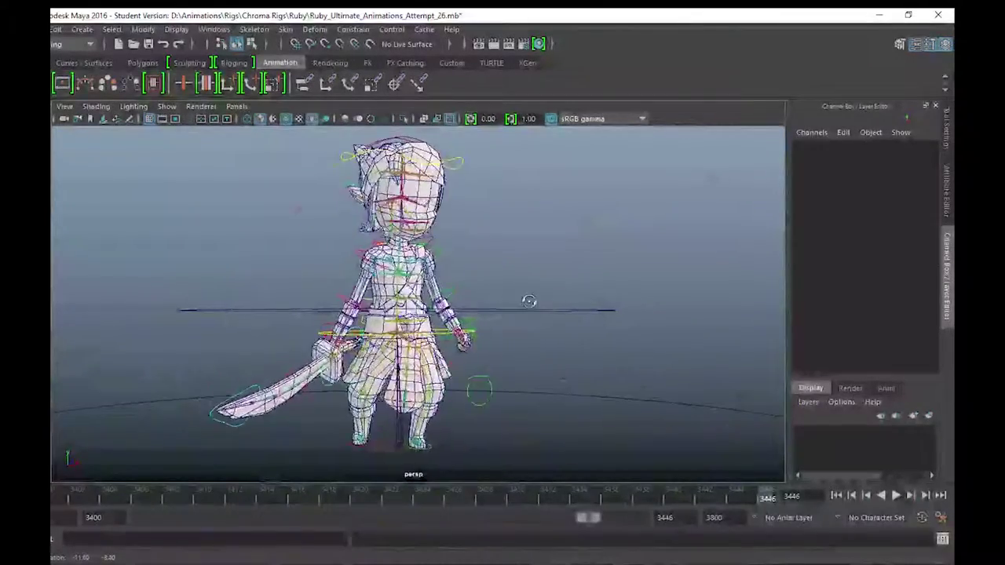
mouse_move(107, 320)
alt+mouse_down()
mouse_move(290, 240)
mouse_move(303, 292)
mouse_move(310, 283)
alt+mouse_up()
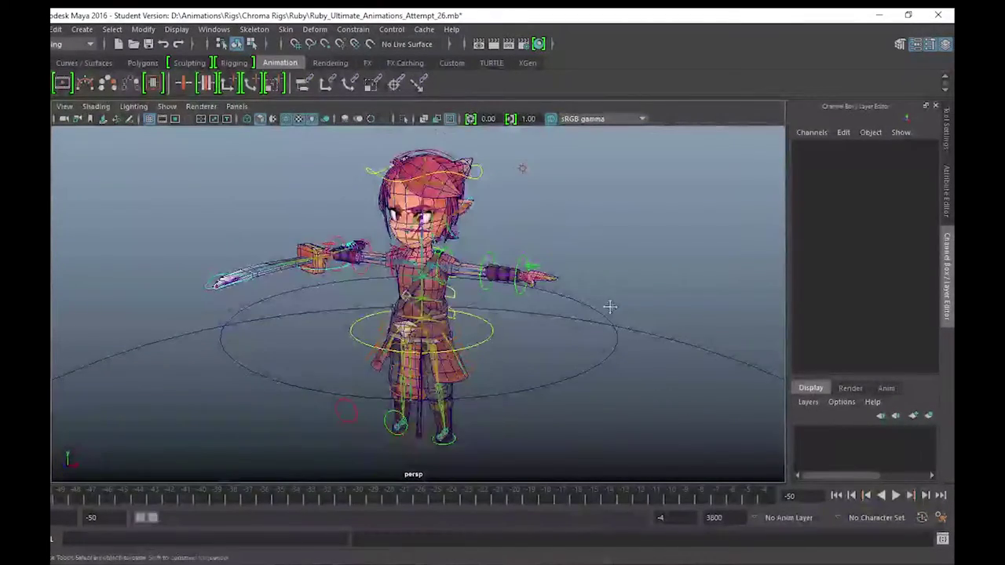
mouse_move(610, 306)
alt+mouse_down()
mouse_move(527, 259)
mouse_move(639, 293)
mouse_move(572, 299)
alt+mouse_up()
scroll(528, 259, up, 3)
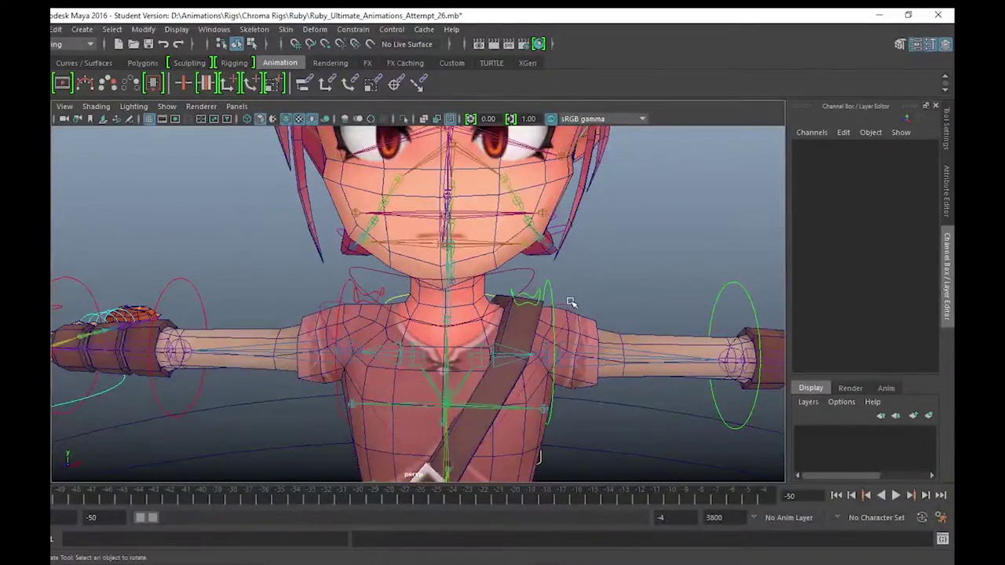
Stretch the chest with Chest_Squash_CTRL along Y, then undo it.
click(571, 302)
scroll(542, 328, down, 2)
key(w)
mouse_move(530, 328)
alt+mouse_down()
mouse_move(475, 222)
mouse_move(483, 143)
alt+mouse_up()
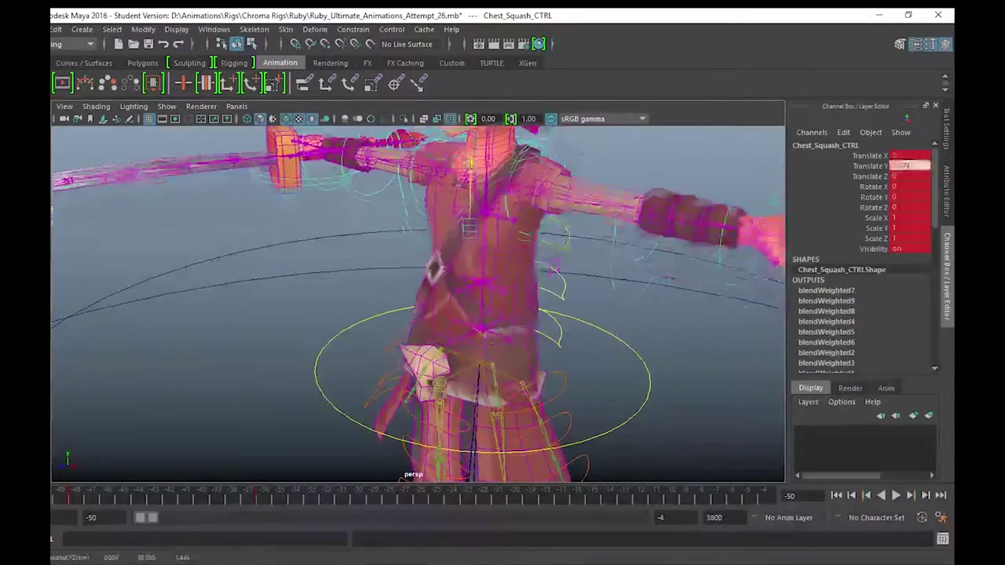
key(ctrl+z)
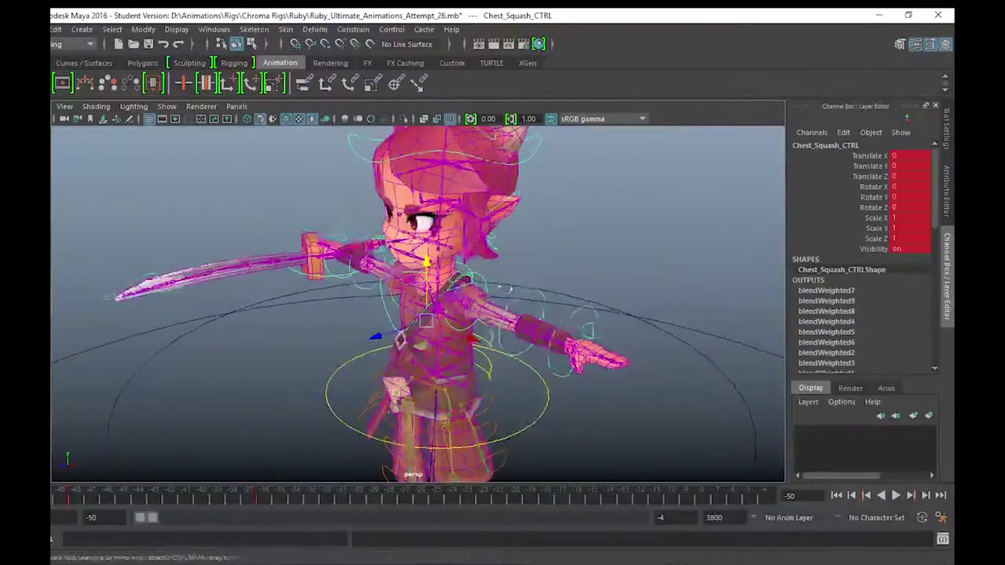
Orbit to the front and undo the remaining chest squash pose.
alt+drag(549, 275, 353, 276)
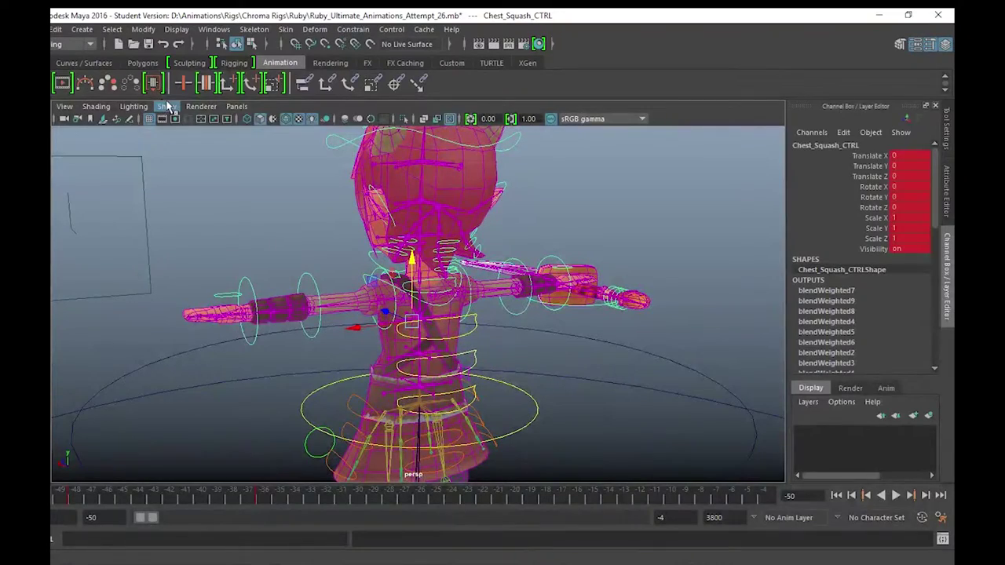
click(167, 106)
click(238, 206)
alt+drag(314, 275, 420, 278)
scroll(422, 269, up, 2)
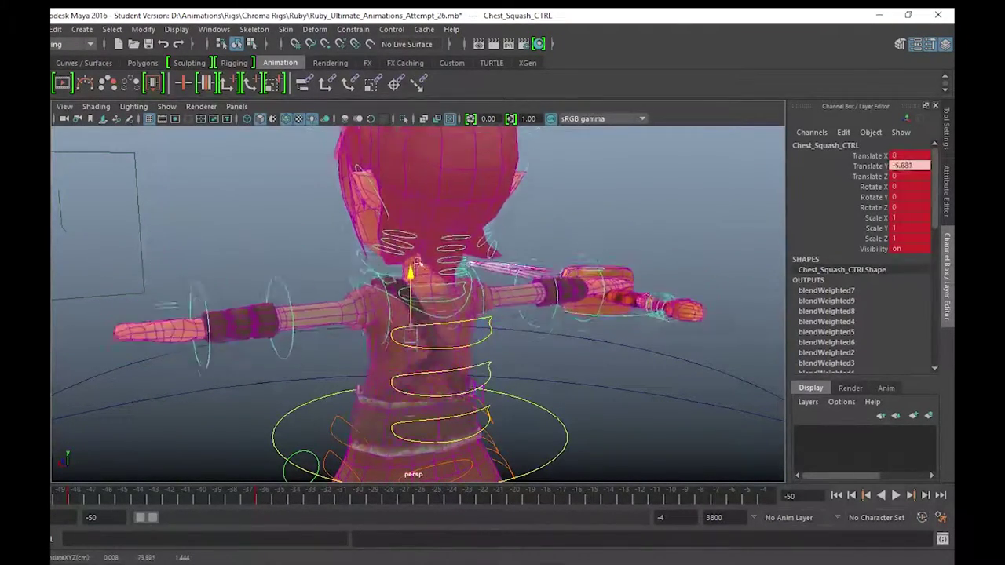
key(ctrl+z)
Deselect the chest control and select Body_Squash_CTRL.
alt+drag(545, 440, 581, 398)
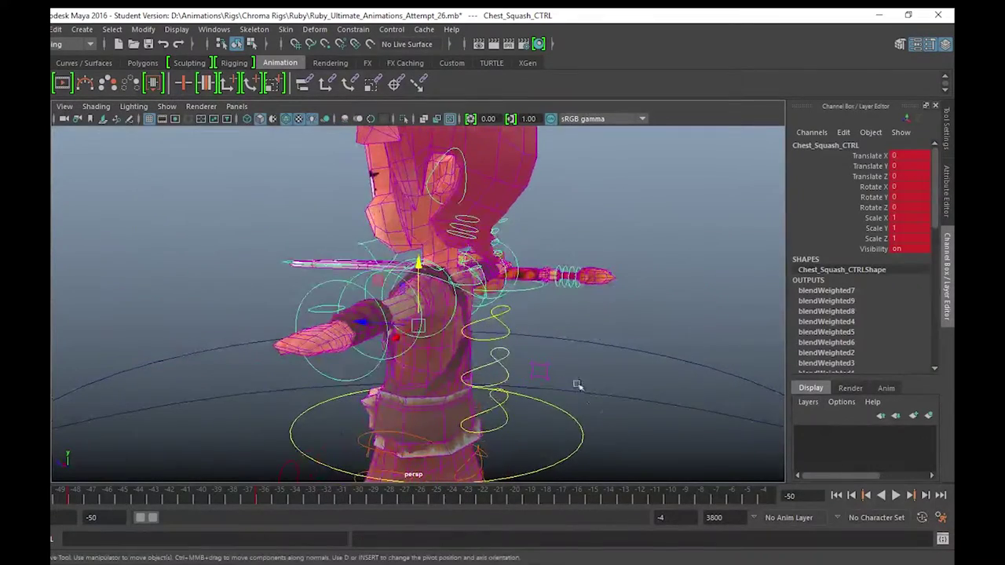
click(541, 370)
alt+drag(563, 365, 517, 353)
click(537, 369)
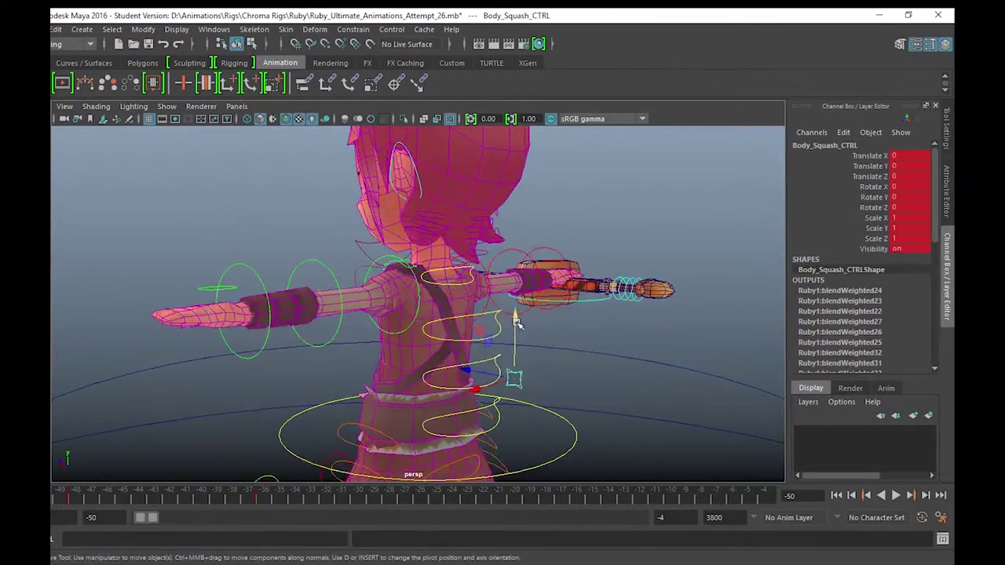
Push Body_Squash_CTRL sideways along X, undo the push, and deselect it.
mouse_move(525, 267)
alt+mouse_down()
mouse_move(489, 343)
mouse_move(375, 267)
alt+mouse_up()
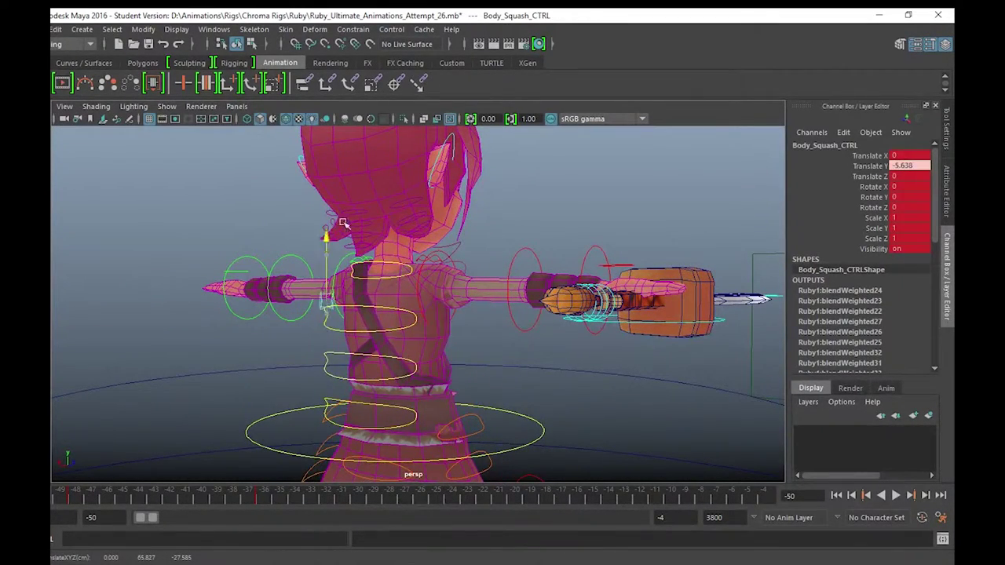
alt+drag(369, 254, 447, 259)
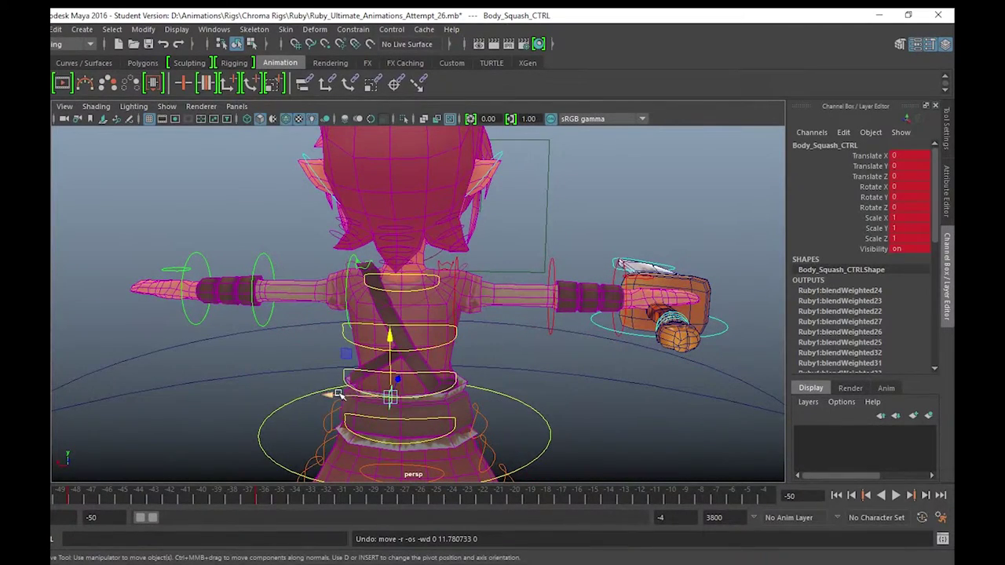
drag(338, 394, 305, 394)
key(ctrl+z)
mouse_move(365, 393)
alt+mouse_down()
mouse_move(377, 377)
mouse_move(360, 362)
alt+mouse_up()
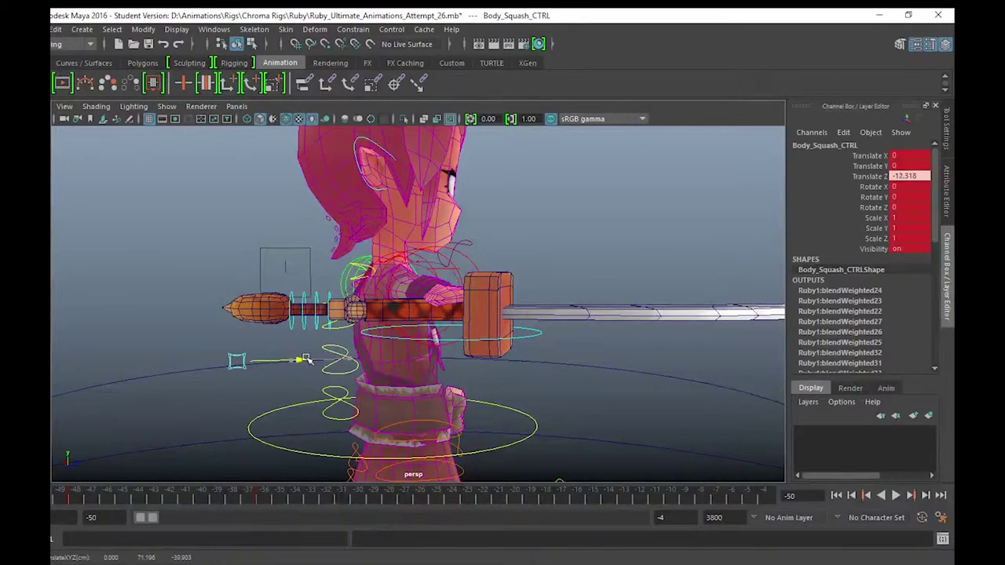
mouse_move(391, 359)
alt+mouse_down()
mouse_move(600, 382)
mouse_move(481, 339)
mouse_move(583, 317)
mouse_move(539, 354)
alt+mouse_up()
click(601, 353)
scroll(443, 329, up, 5)
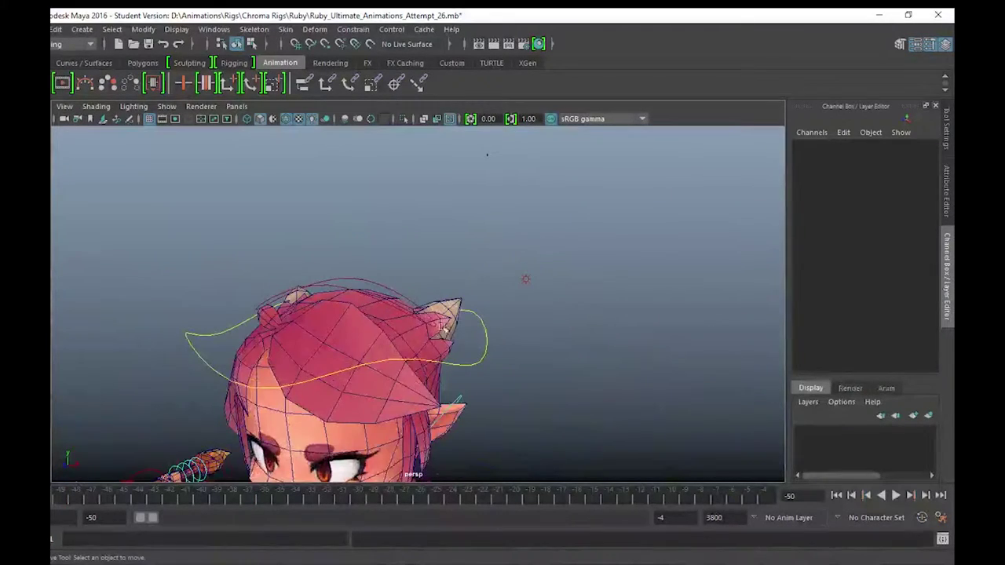
Stretch the head with Head_Squash_CTRL, then undo the stretch.
click(402, 292)
mouse_move(402, 292)
alt+mouse_down()
mouse_move(449, 186)
mouse_move(431, 157)
mouse_move(444, 241)
mouse_move(437, 175)
mouse_move(436, 208)
alt+mouse_up()
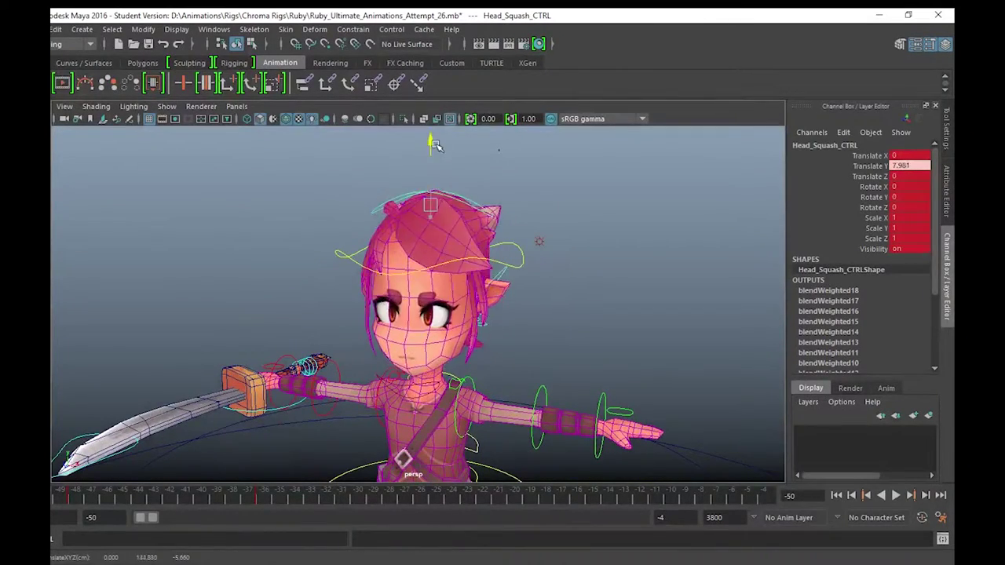
key(ctrl+z)
scroll(403, 288, up, 3)
scroll(403, 288, up, 2)
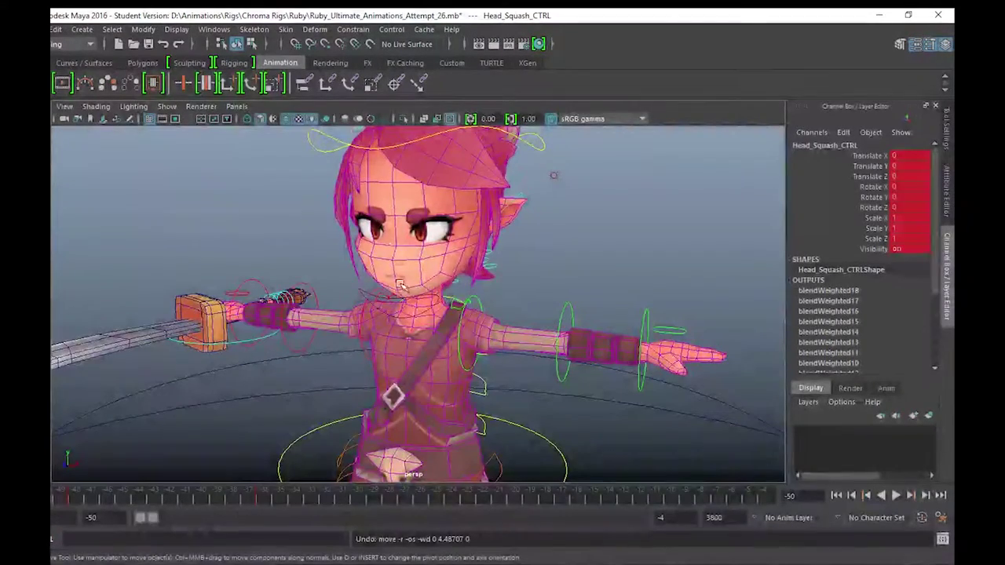
Stretch the jaw with Jaw_Squash_CTRL, then undo it.
click(363, 295)
alt+drag(363, 295, 312, 259)
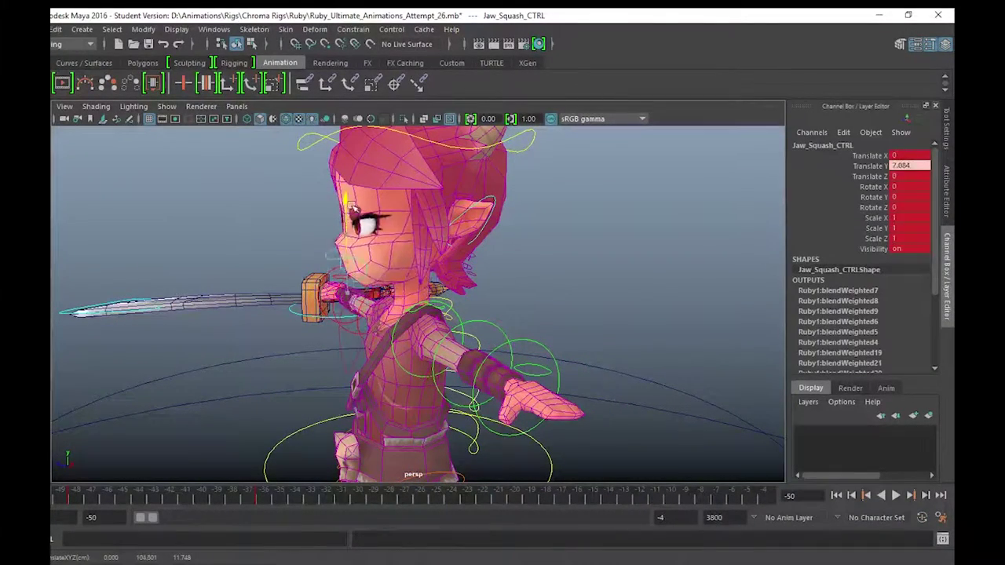
alt+drag(303, 251, 493, 292)
key(ctrl+z)
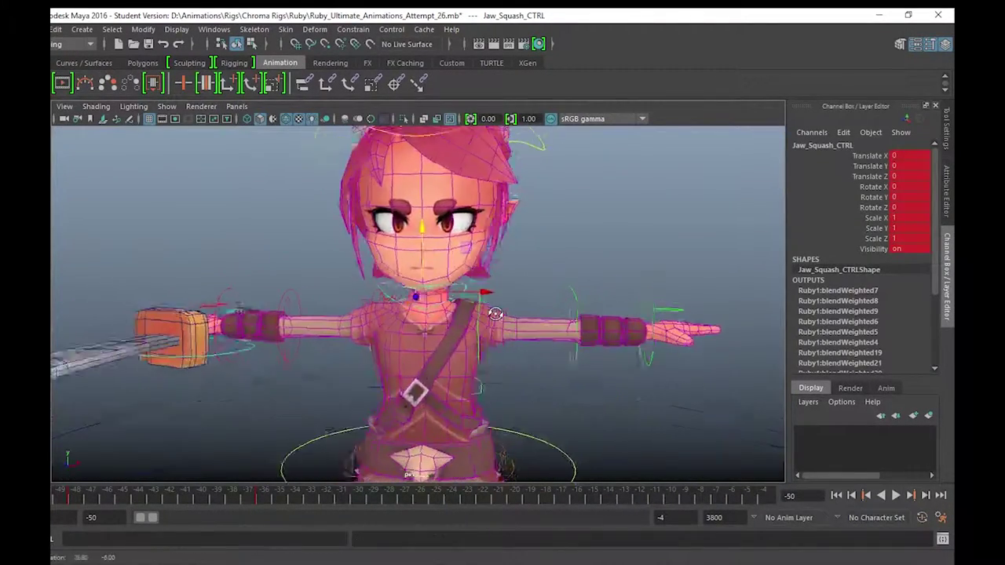
key(w)
alt+middle_drag(572, 227, 563, 316)
Push Head_Squash_CTRL along Z, undo it, and select the left hand control.
click(475, 238)
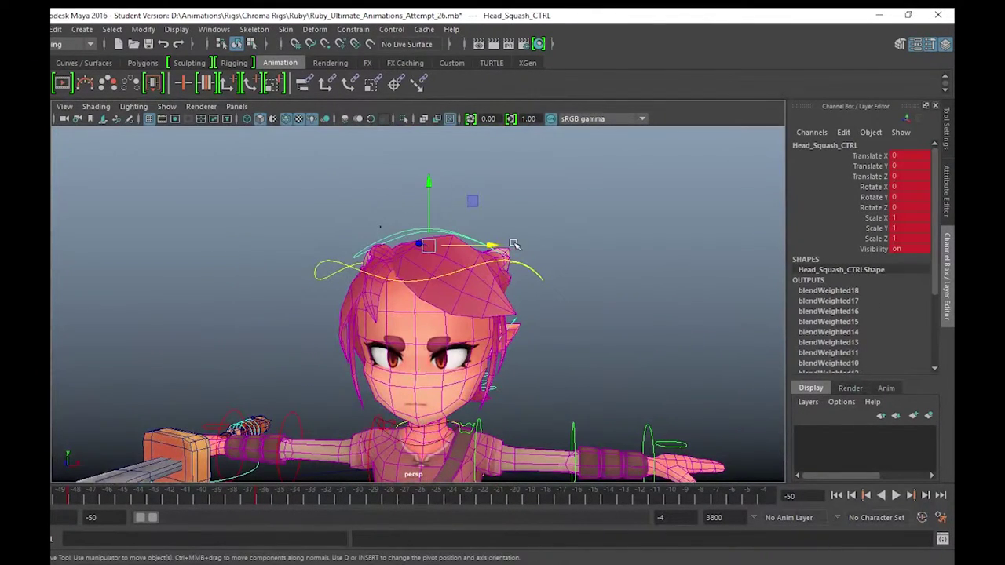
alt+drag(505, 248, 550, 305)
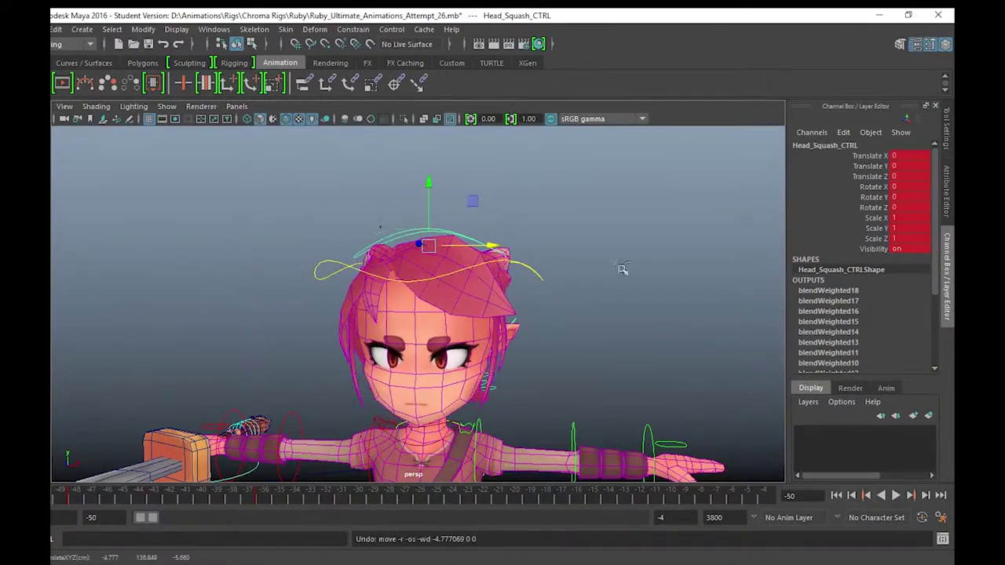
drag(343, 246, 319, 252)
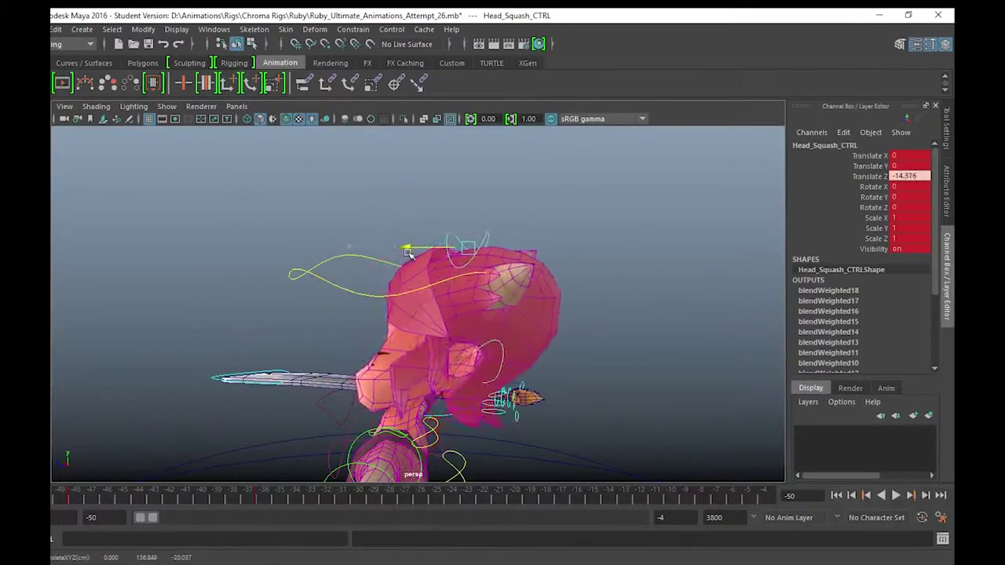
key(ctrl+z)
mouse_move(471, 330)
alt+mouse_down()
mouse_move(579, 359)
mouse_move(529, 278)
mouse_move(644, 314)
mouse_move(498, 307)
alt+mouse_up()
alt+middle_drag(497, 307, 460, 269)
click(428, 314)
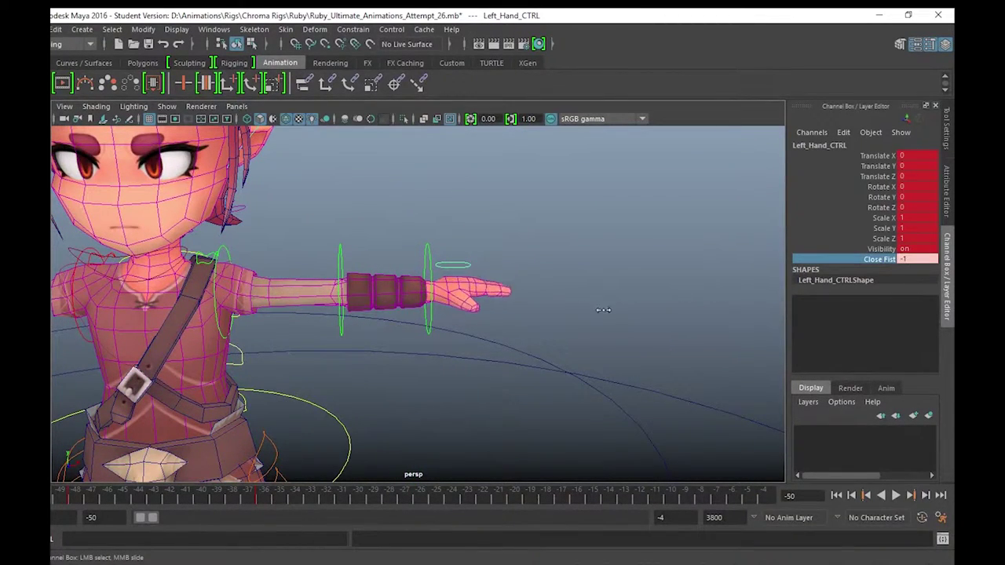
Deselect the left hand, zoom out to the front, and select Spine_CTRL_1.
click(616, 288)
alt+right_drag(511, 393, 511, 274)
mouse_move(511, 274)
alt+mouse_down()
mouse_move(354, 363)
mouse_move(448, 332)
mouse_move(282, 328)
mouse_move(406, 310)
mouse_move(402, 326)
alt+mouse_up()
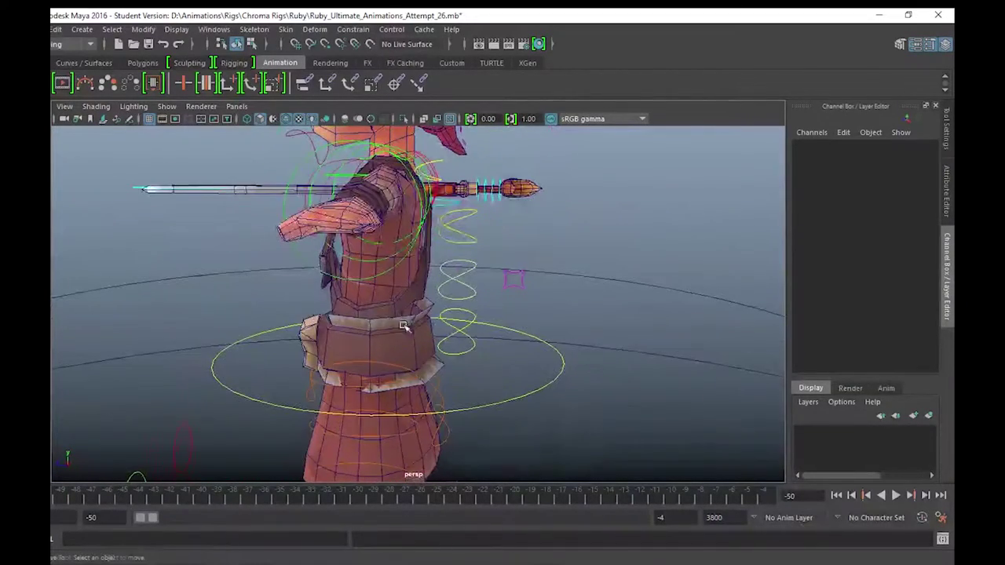
click(465, 244)
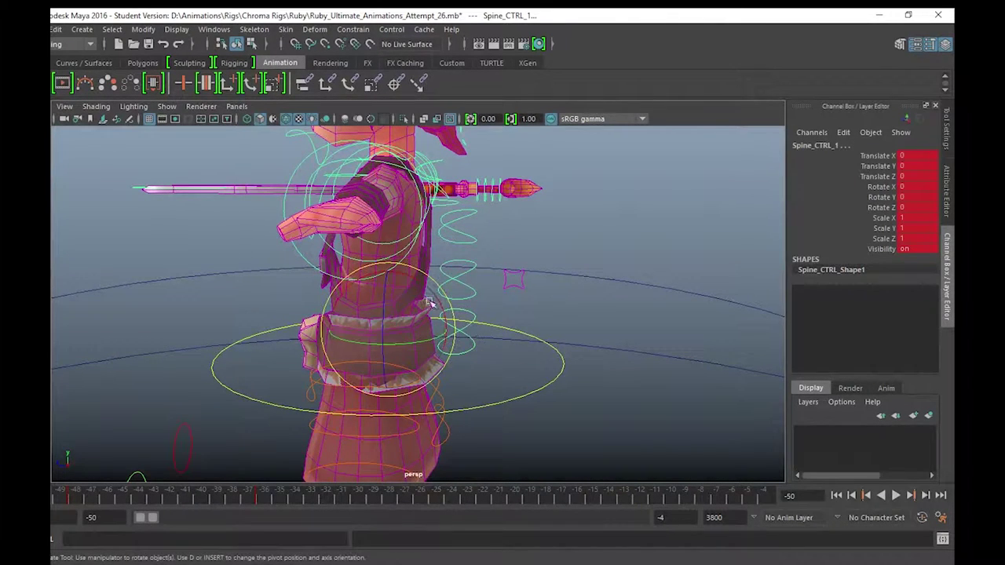
Twist the spine around Y and bend it sideways, undoing each, then deselect.
drag(425, 283, 431, 288)
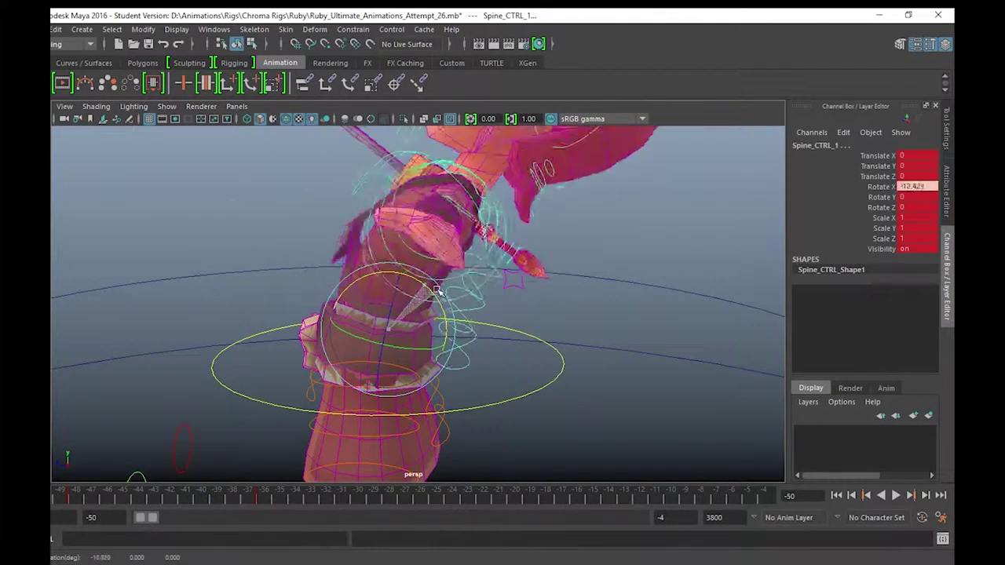
key(ctrl+z)
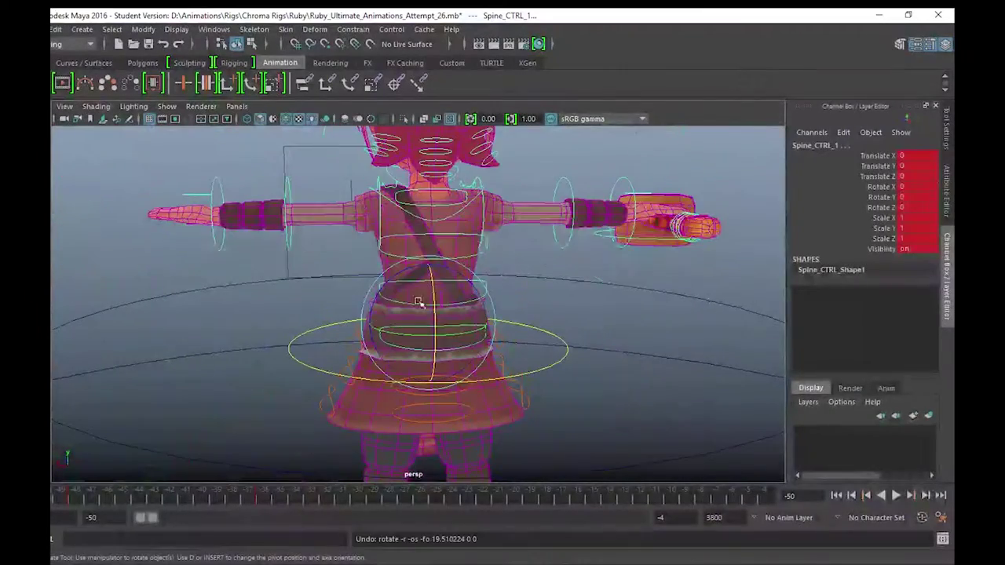
drag(396, 271, 395, 287)
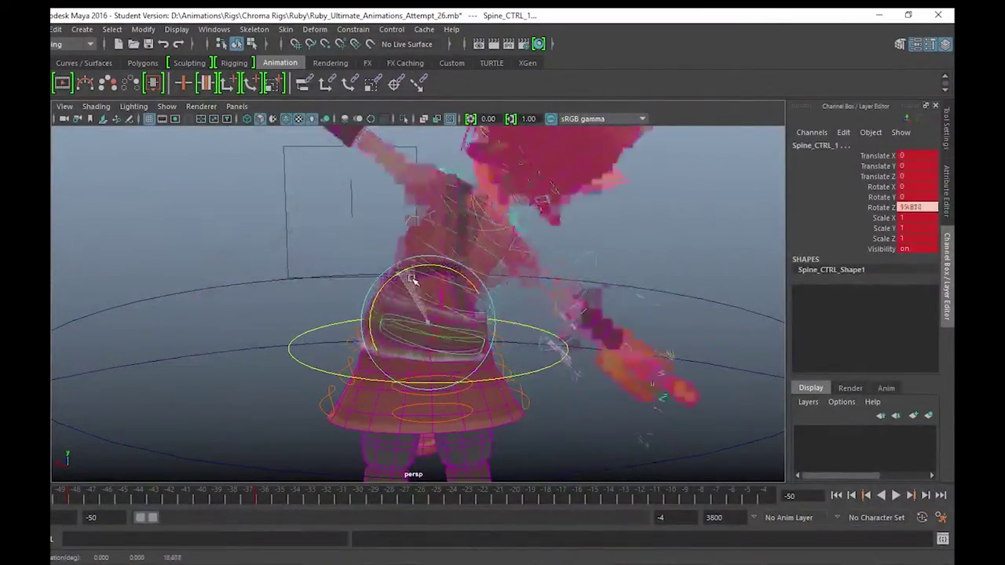
key(ctrl+z)
click(649, 309)
alt+drag(449, 352, 424, 330)
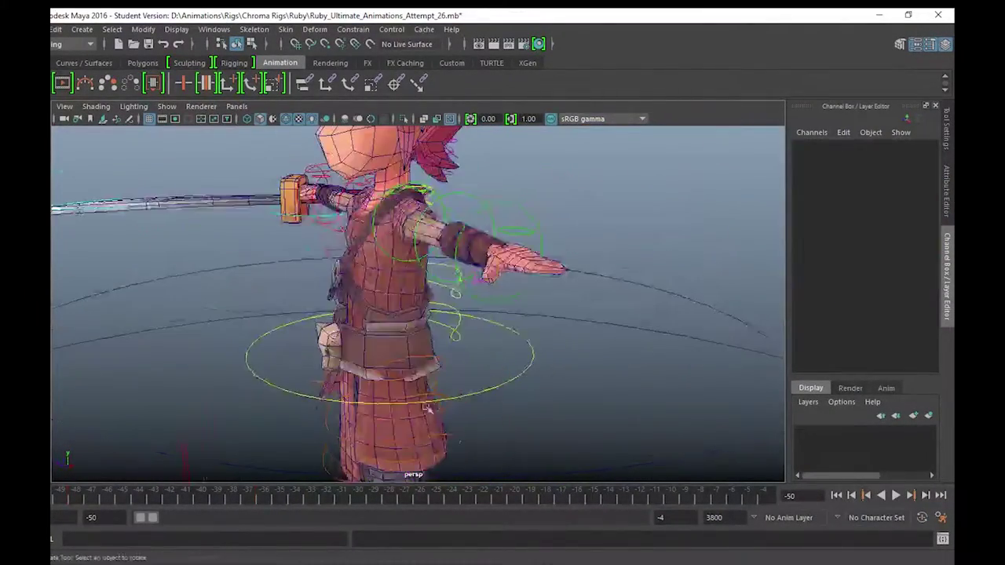
Rotate Front_Skirt_CTRL_3 on X to swing the front skirt flap, then deselect.
scroll(424, 330, up, 3)
click(397, 380)
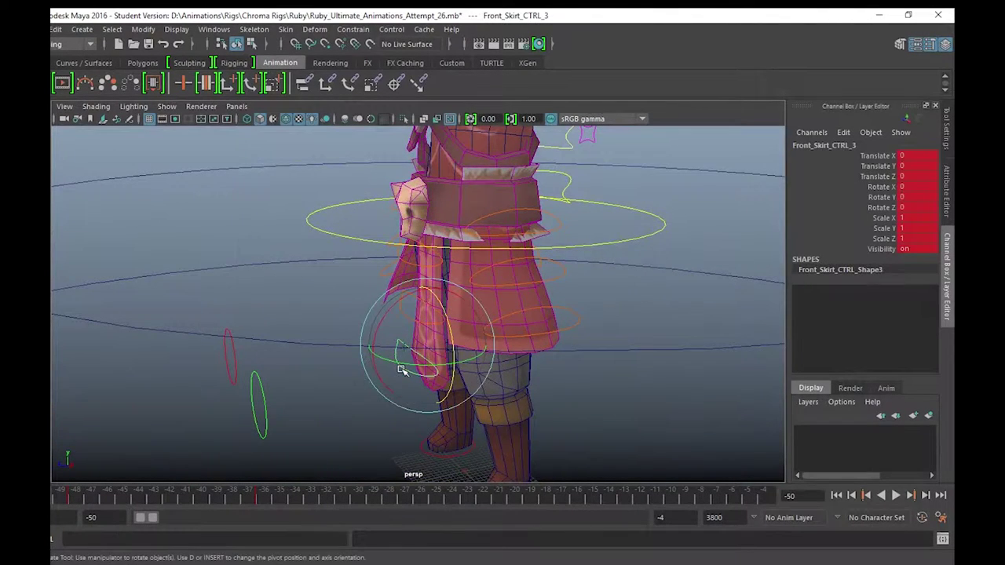
key(w)
scroll(393, 328, up, 3)
key(e)
alt+drag(408, 231, 416, 157)
alt+drag(416, 157, 440, 236)
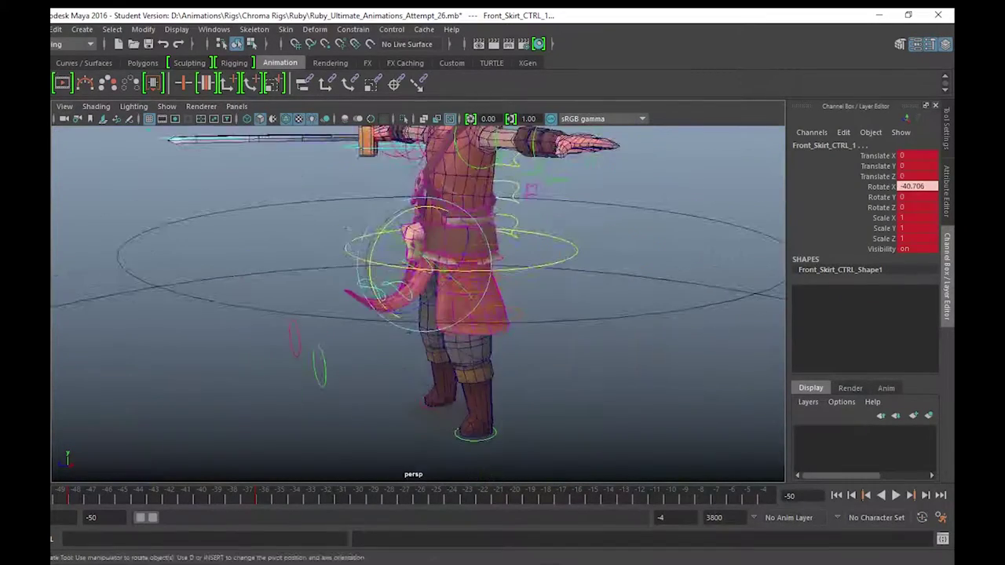
alt+right_drag(440, 235, 447, 244)
click(525, 463)
Marquee-select and test Left_Knee_CTRL, then test-pose Left_Foot_CTRL1 and deselect.
alt+drag(511, 422, 452, 440)
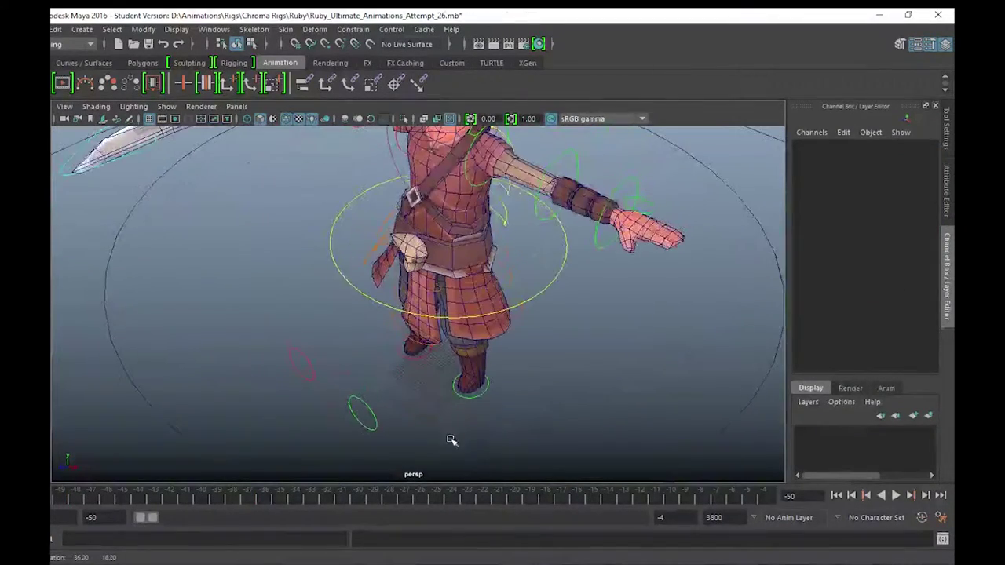
drag(358, 413, 359, 416)
alt+drag(359, 416, 397, 442)
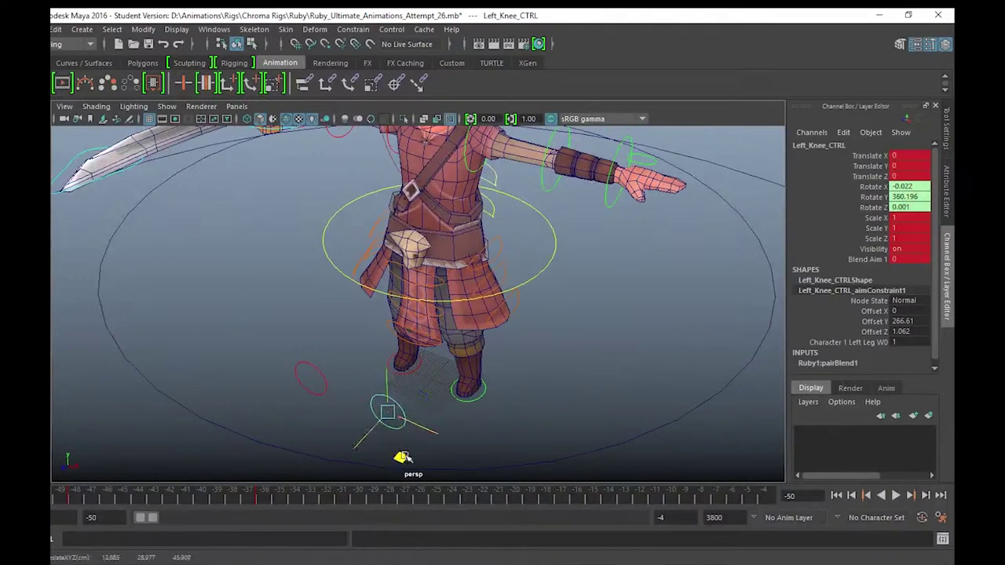
key(e)
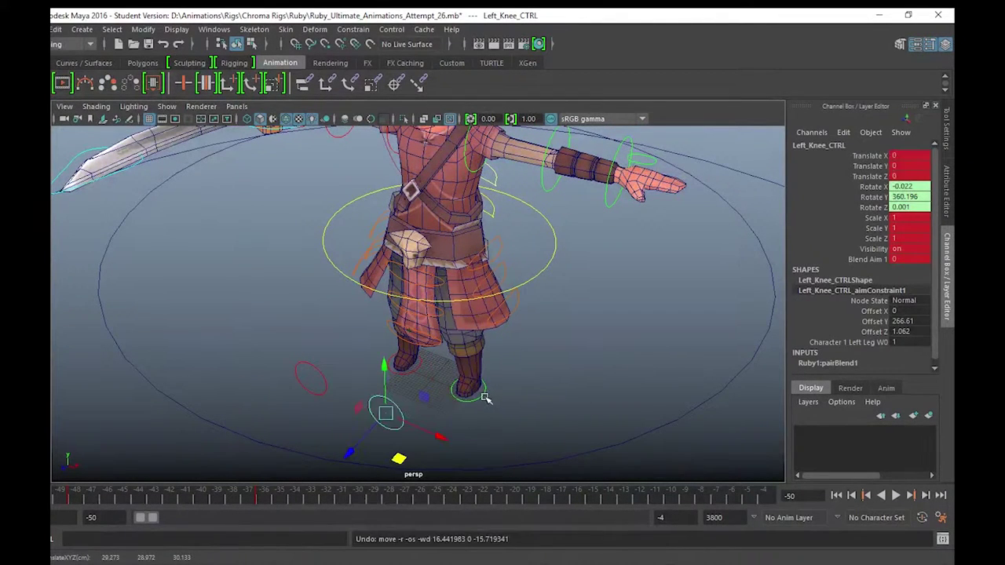
click(482, 398)
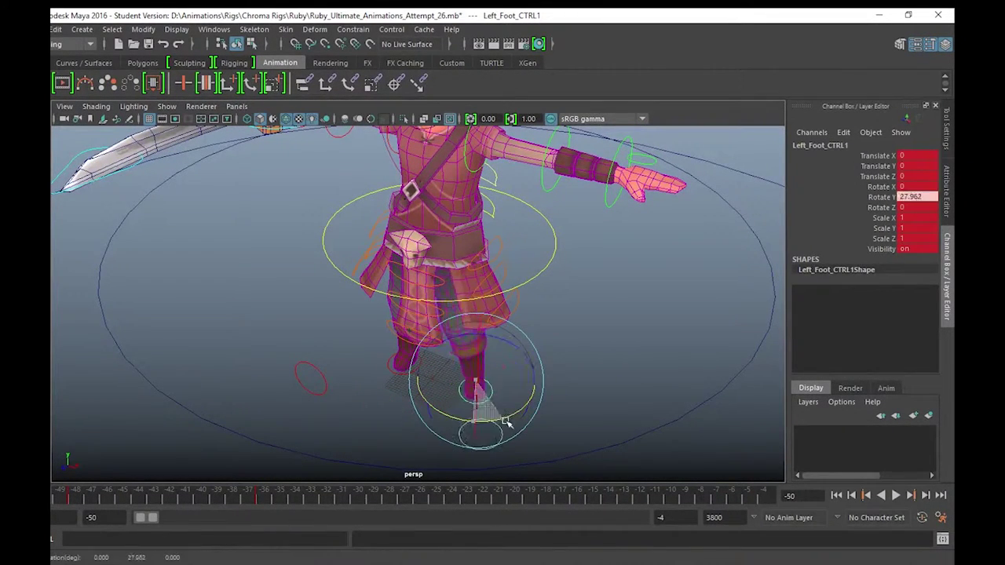
click(573, 340)
mouse_move(573, 340)
alt+mouse_down()
mouse_move(509, 352)
mouse_move(565, 374)
mouse_move(492, 366)
mouse_move(666, 340)
mouse_move(558, 253)
mouse_move(512, 278)
alt+mouse_up()
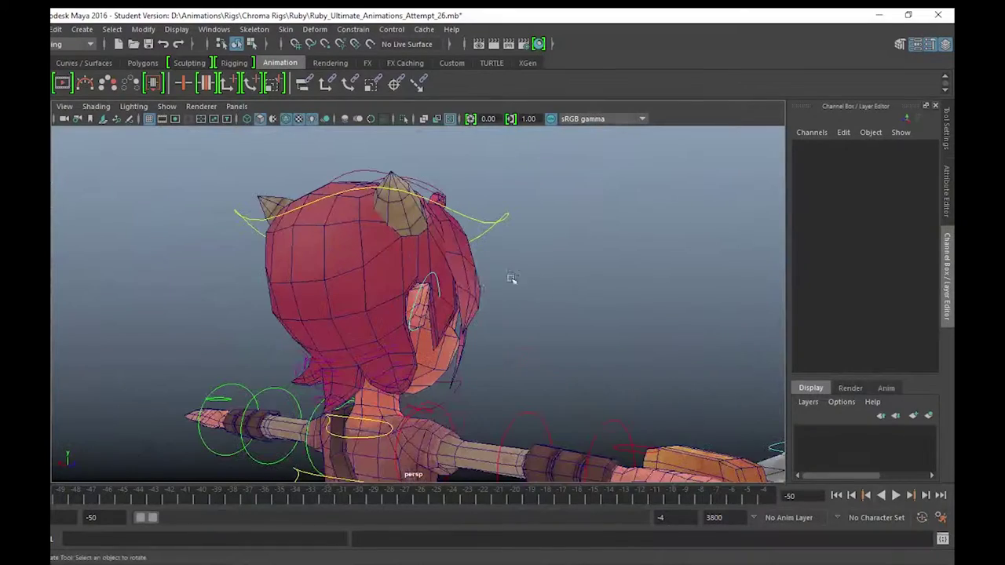
Tilt Right_Ear_CTRL to a new angle, then deselect it.
click(435, 274)
alt+drag(516, 316, 416, 301)
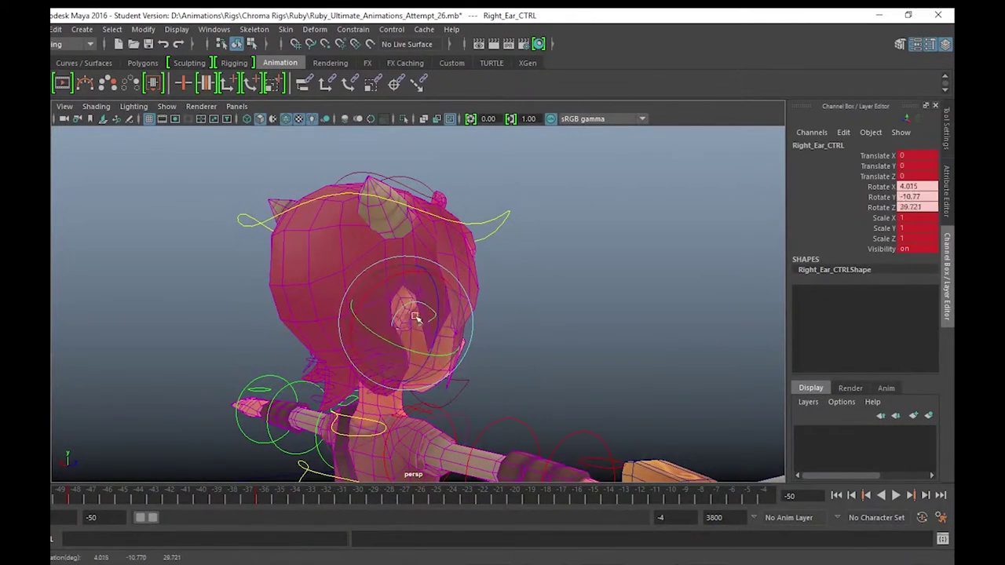
click(662, 321)
alt+drag(661, 321, 540, 345)
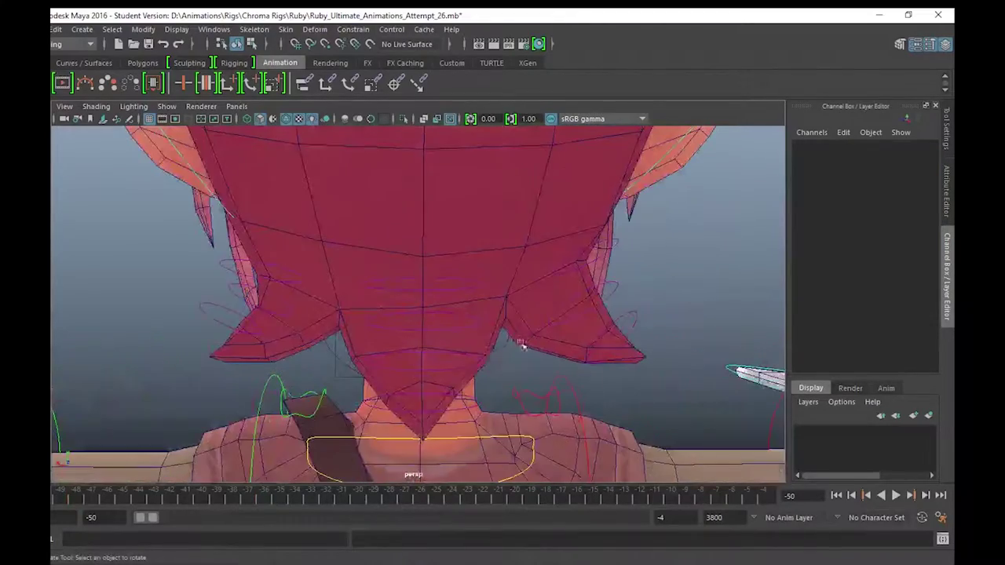
Test-rotate the hair strand control Right_Hair_CTRL_2, undo it, and clear the selection.
click(473, 399)
mouse_move(434, 366)
alt+mouse_down()
mouse_move(511, 397)
mouse_move(533, 339)
alt+mouse_up()
shift+click(501, 322)
key(ctrl+z)
mouse_move(523, 316)
alt+mouse_down()
mouse_move(489, 291)
mouse_move(476, 314)
mouse_move(568, 307)
alt+mouse_up()
key(w)
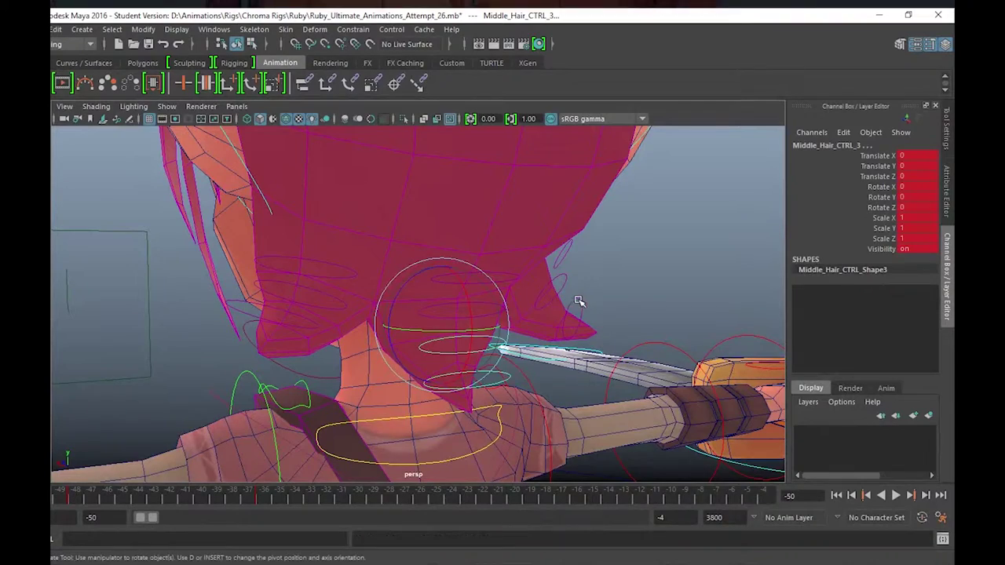
click(583, 295)
mouse_move(567, 284)
alt+mouse_down()
mouse_move(596, 307)
mouse_move(599, 341)
mouse_move(367, 367)
mouse_move(657, 216)
alt+mouse_up()
key(e)
key(ctrl+z)
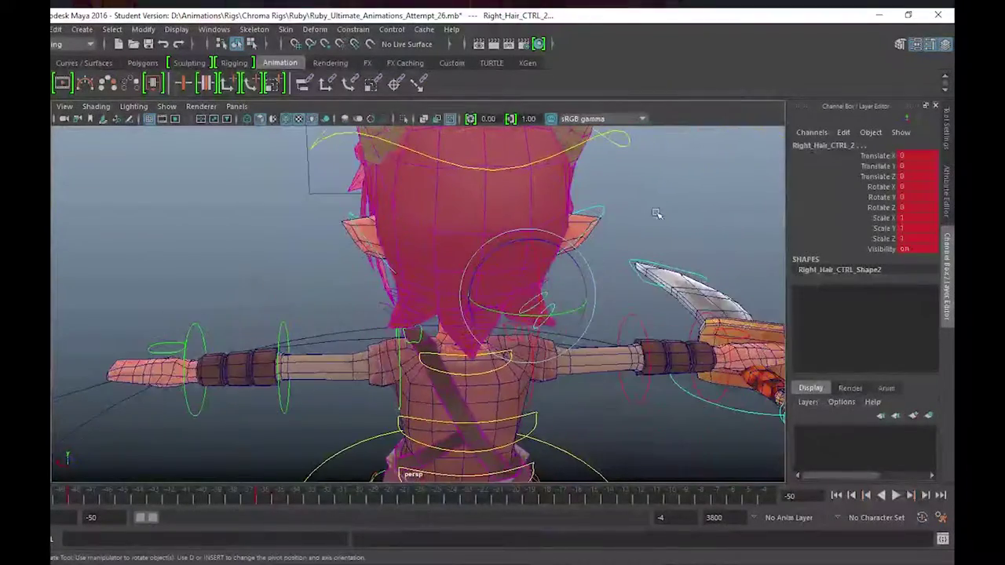
click(657, 215)
mouse_move(594, 278)
alt+mouse_down()
mouse_move(595, 287)
mouse_move(512, 293)
alt+mouse_up()
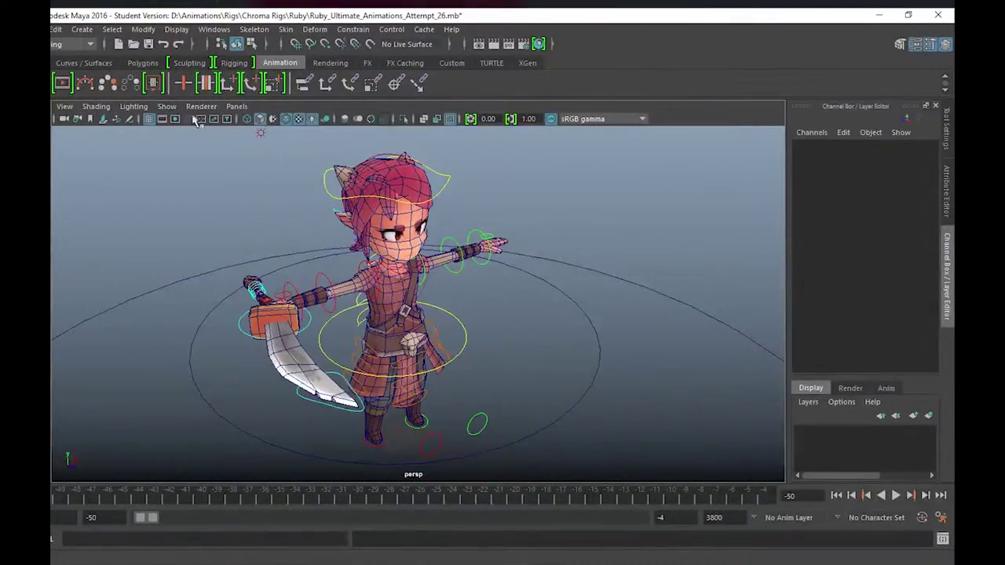
Turn off Wireframe on Shaded and start the animation playing with Alt+V.
click(273, 119)
mouse_move(291, 135)
alt+mouse_down()
mouse_move(531, 317)
mouse_move(573, 322)
alt+mouse_up()
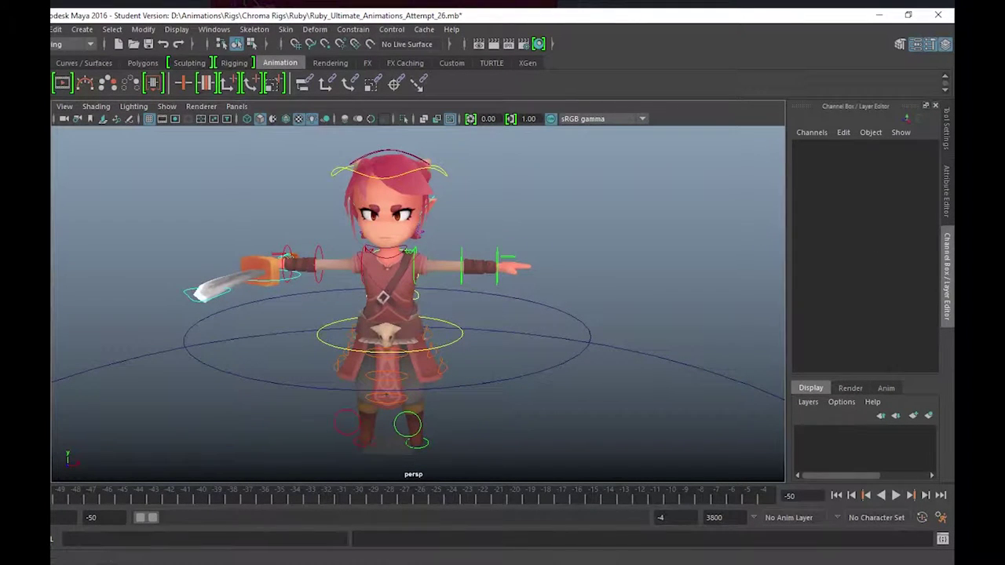
key(alt+v)
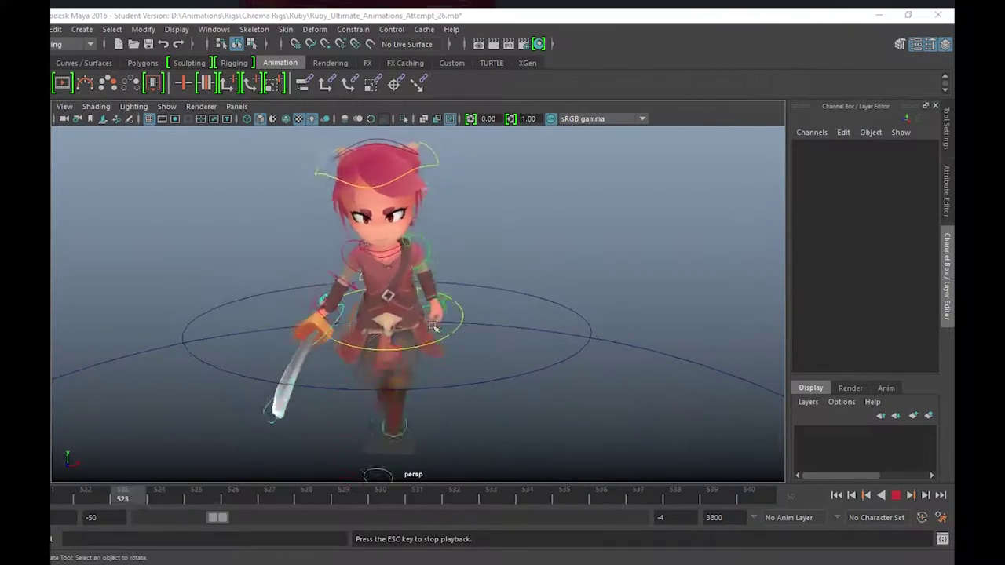
Show the skeleton joints and orbit around Ruby during sword-animation playback.
mouse_move(565, 274)
alt+mouse_down()
mouse_move(479, 253)
mouse_move(353, 276)
mouse_move(150, 272)
alt+mouse_up()
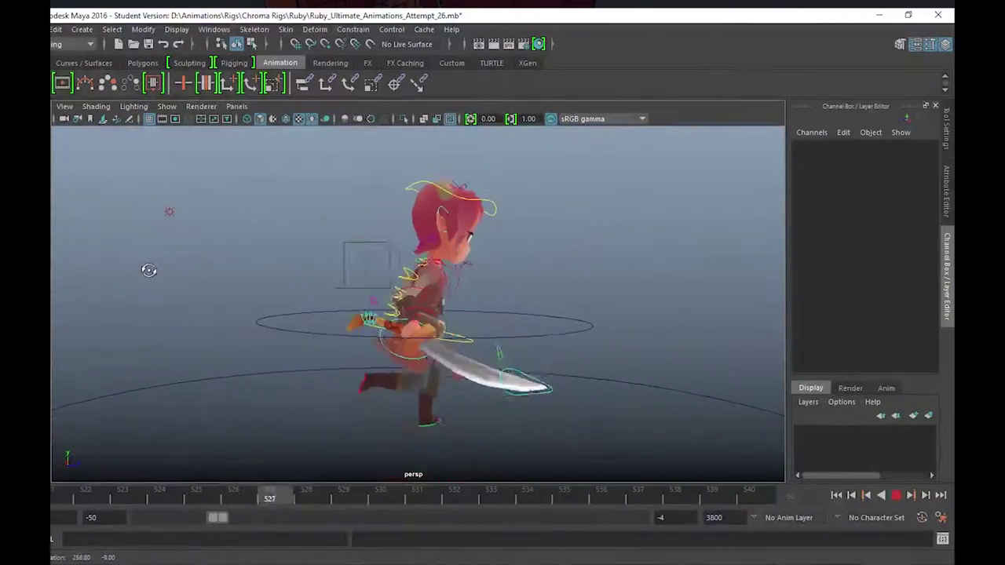
click(166, 106)
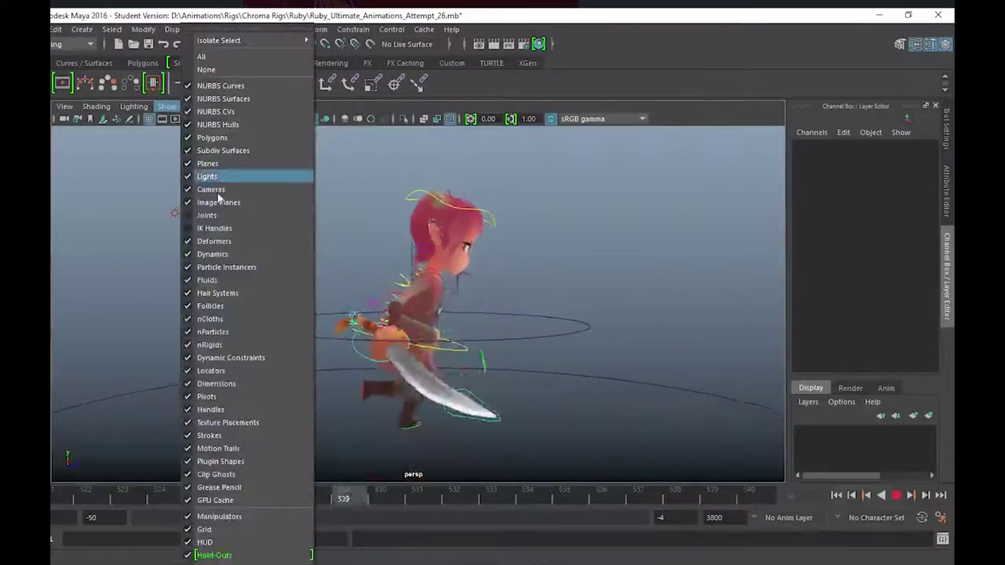
click(284, 228)
alt+drag(634, 281, 312, 281)
alt+right_drag(313, 281, 623, 269)
alt+drag(624, 269, 260, 298)
alt+right_drag(260, 298, 196, 295)
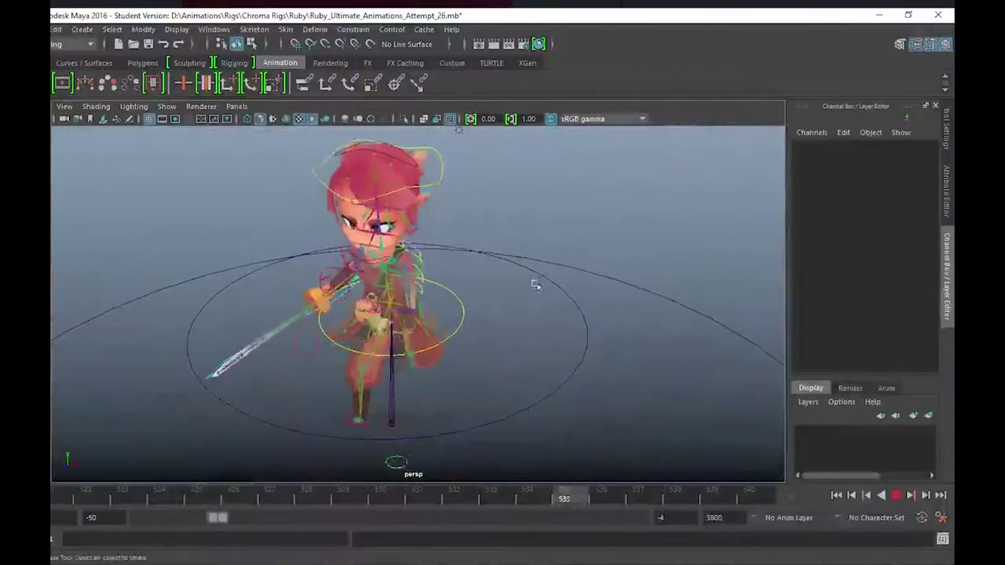
mouse_move(460, 130)
alt+mouse_down()
mouse_move(457, 298)
mouse_move(509, 275)
alt+mouse_up()
alt+drag(331, 312, 695, 314)
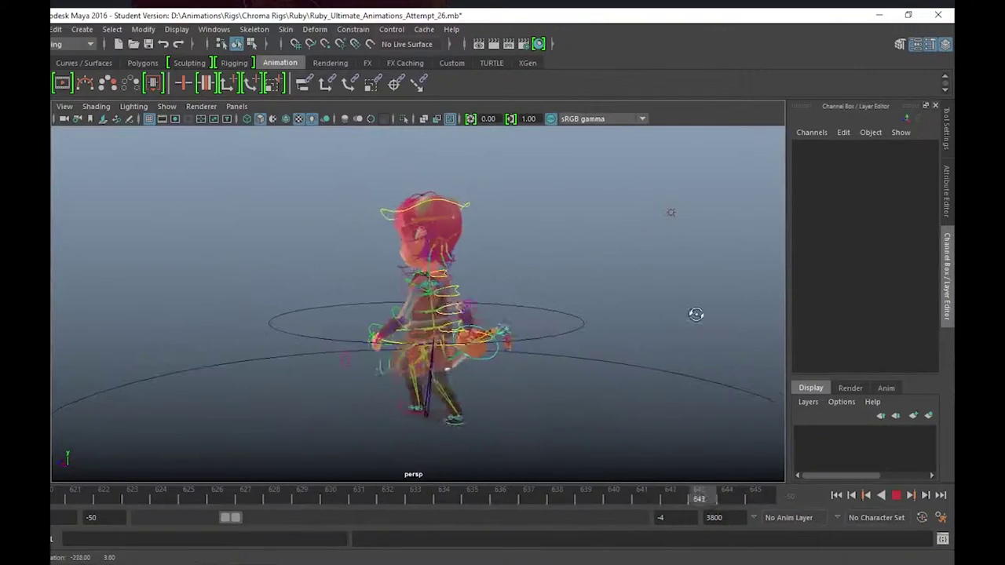
Hide the joints again and restart playback with Alt+V.
click(168, 108)
click(239, 214)
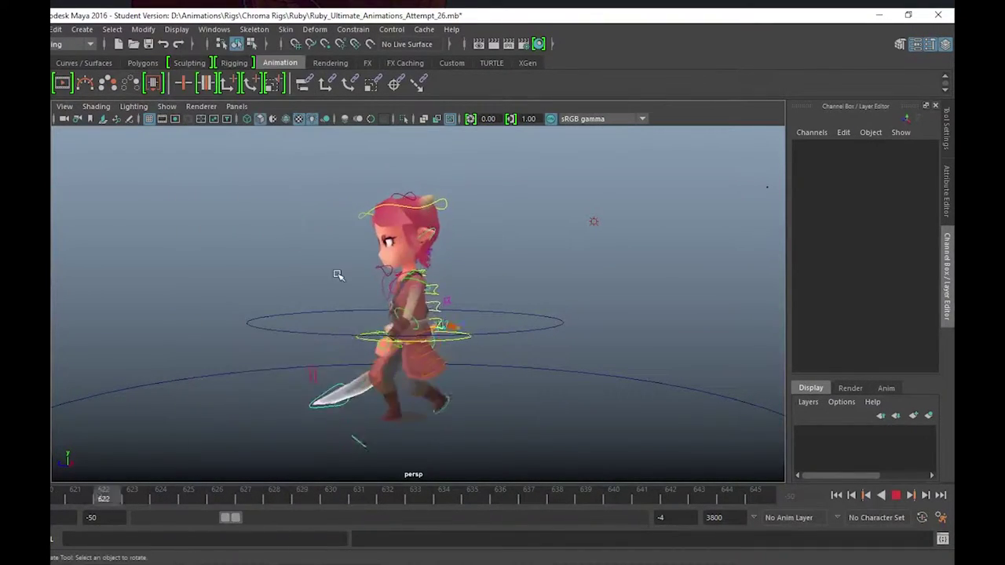
alt+drag(337, 274, 411, 277)
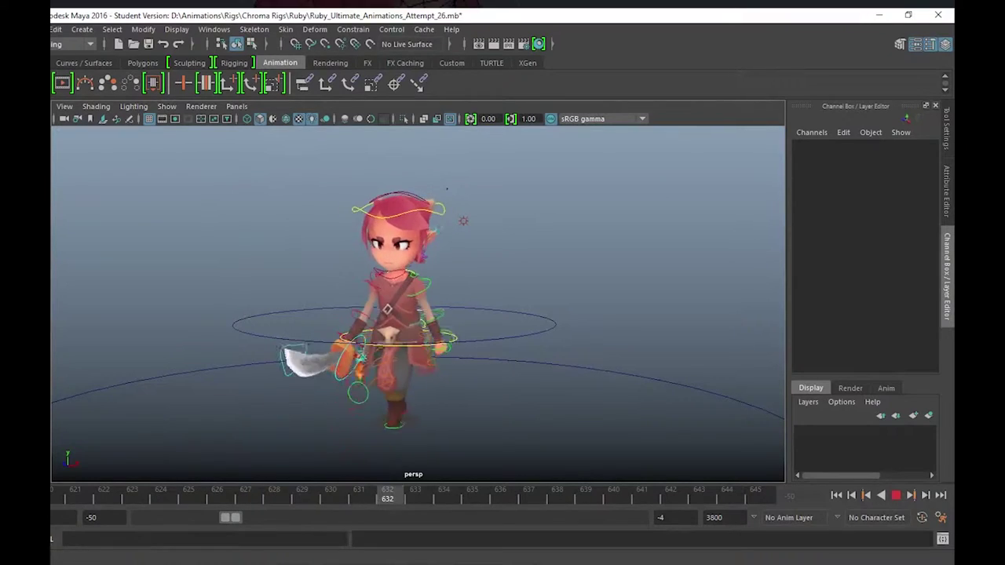
key(alt+v)
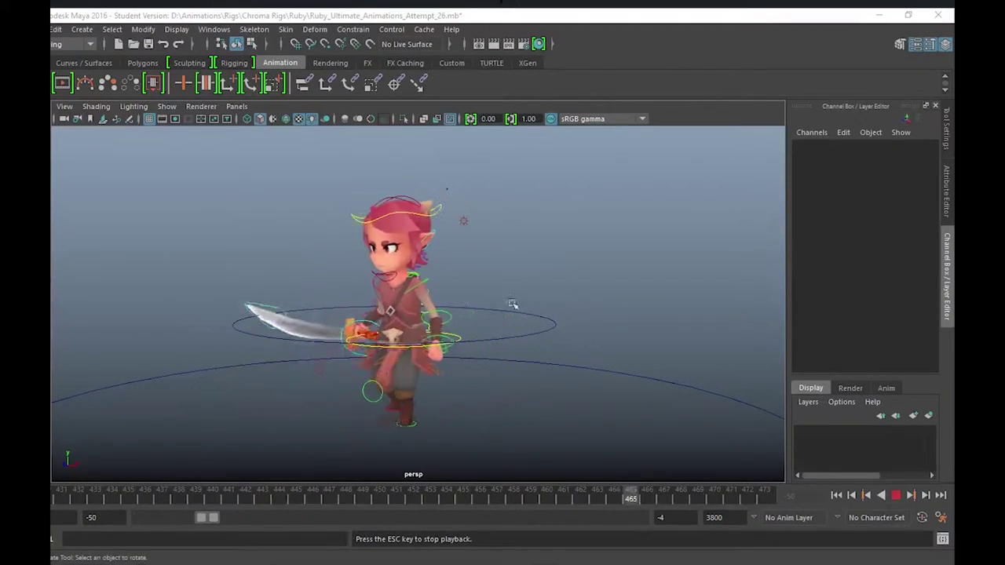
alt+drag(521, 328, 651, 325)
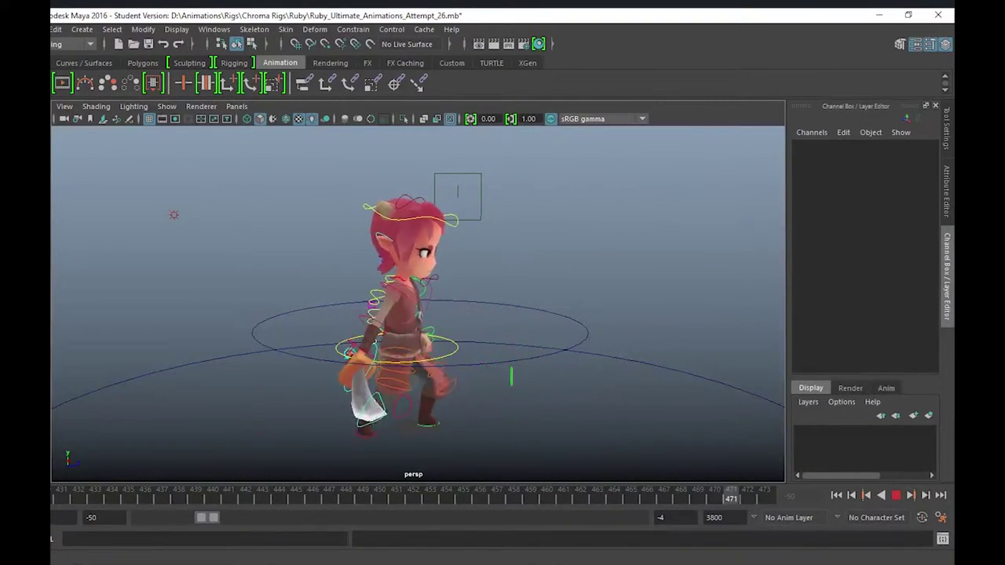
click(165, 106)
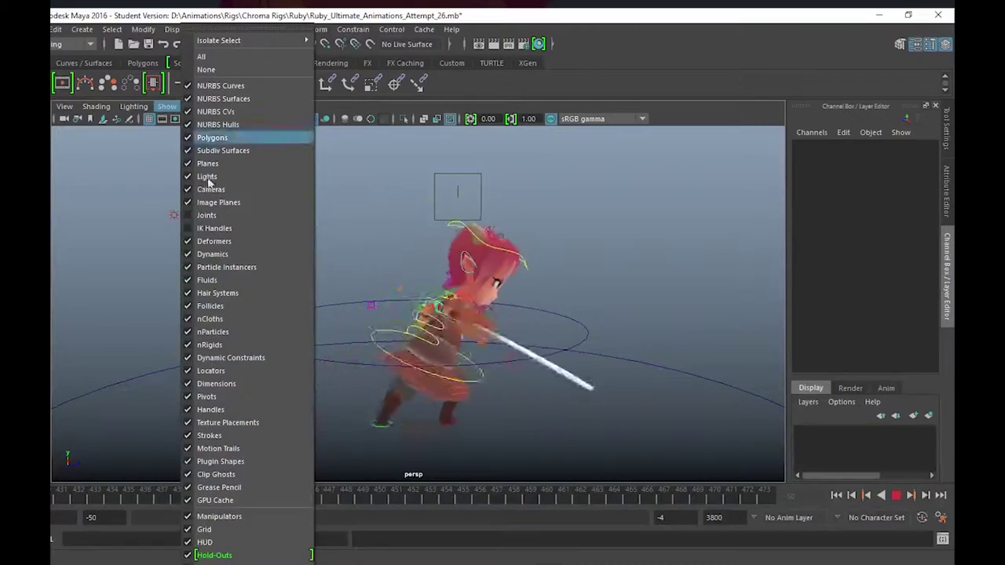
Turn Show > Joints on during playback, then turn it off again.
click(217, 215)
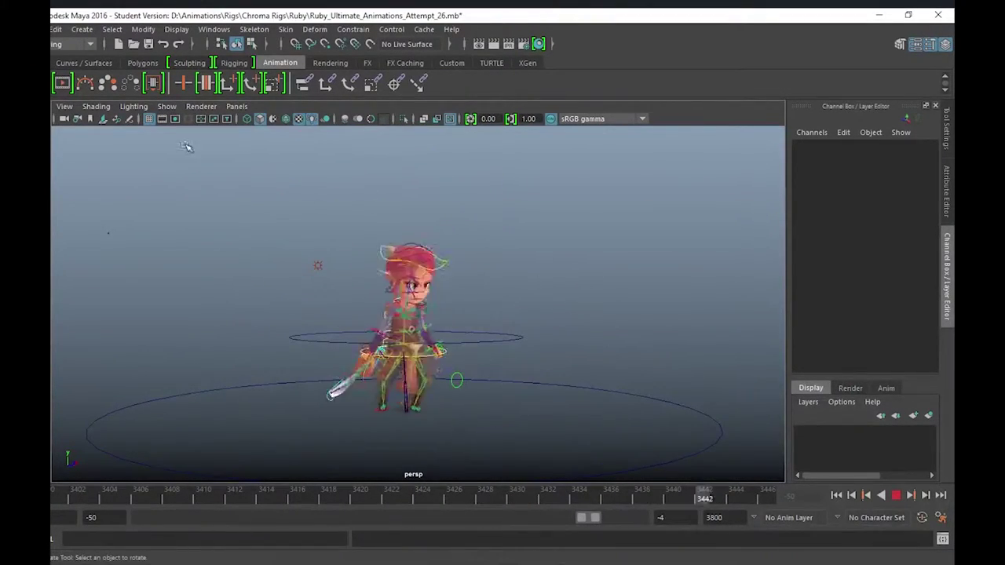
click(166, 107)
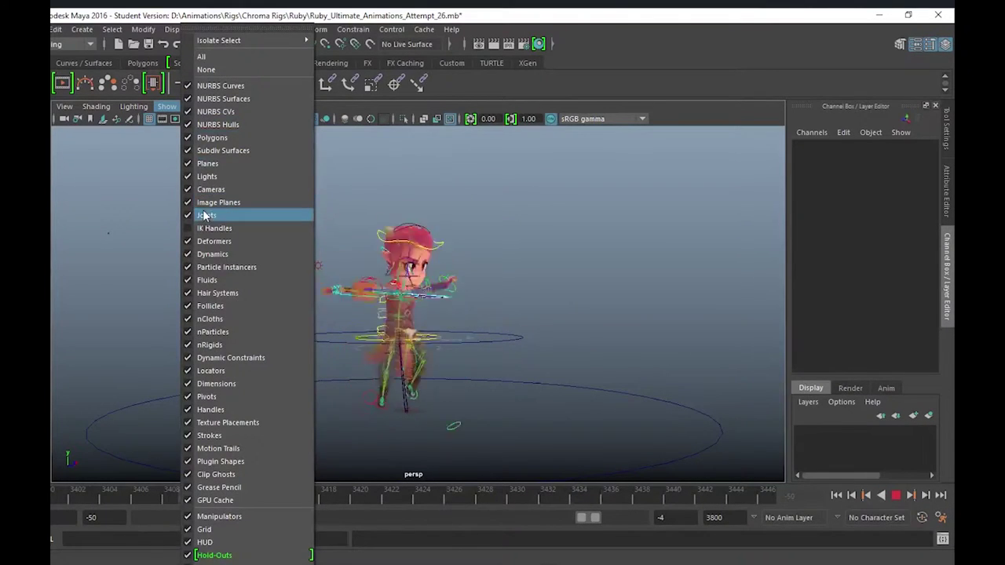
click(206, 215)
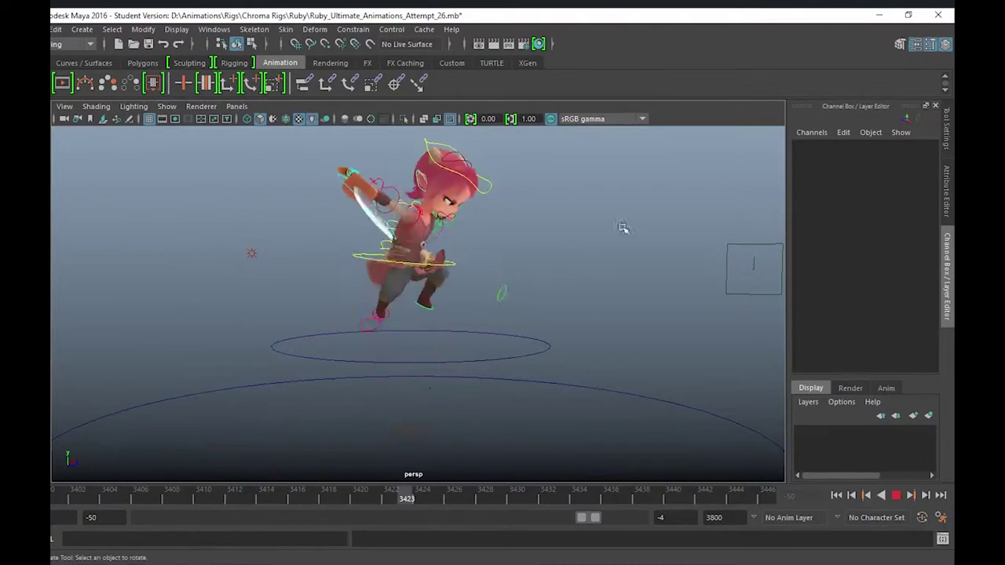